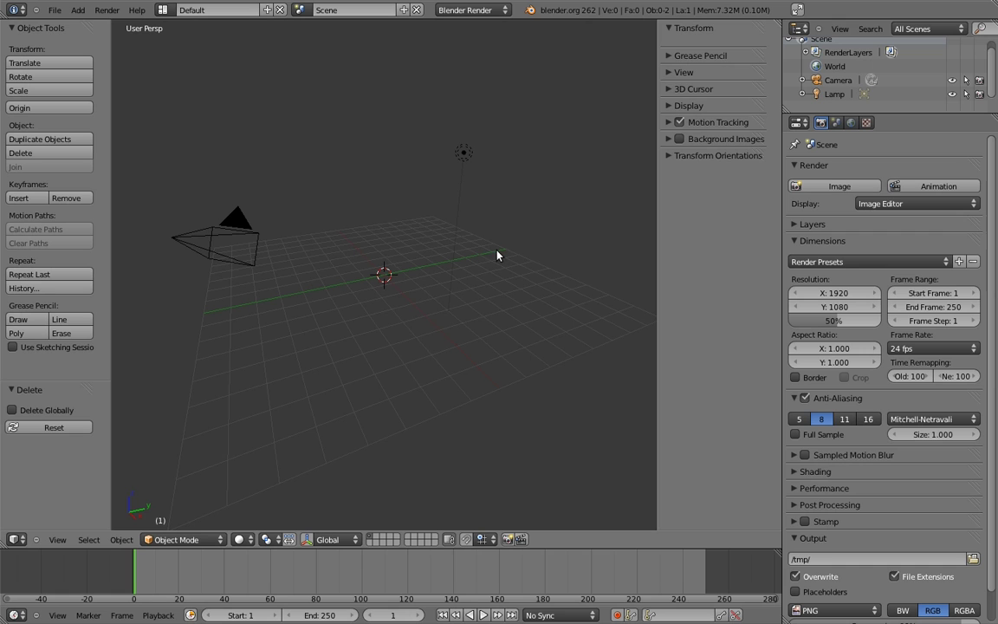
left_click(122, 539)
- Add a Suzanne monkey mesh at the origin through the 'add m' operator search
mouse_move(156, 424)
key("space")
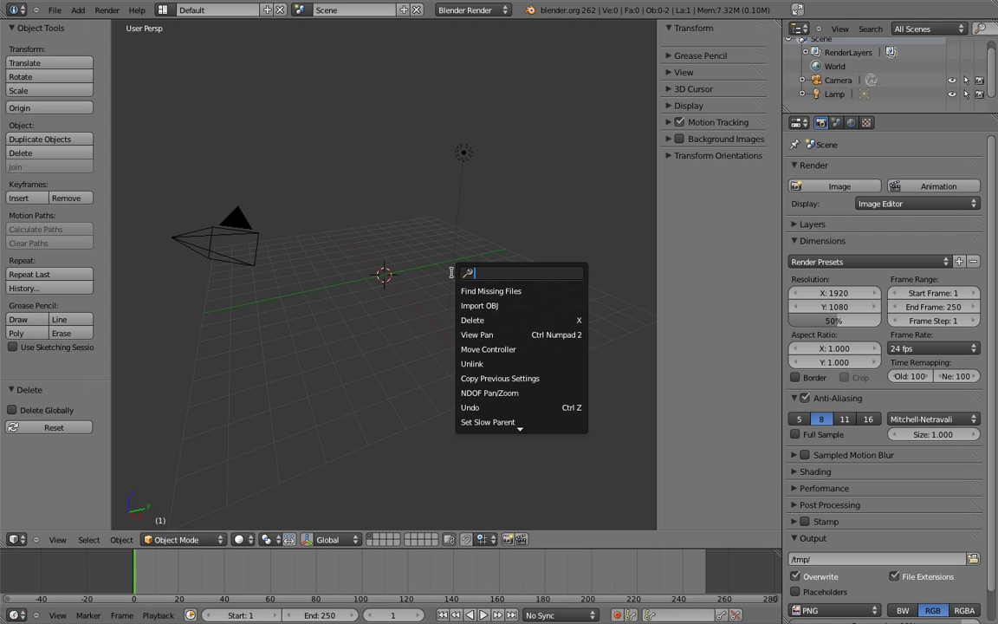
type("add m")
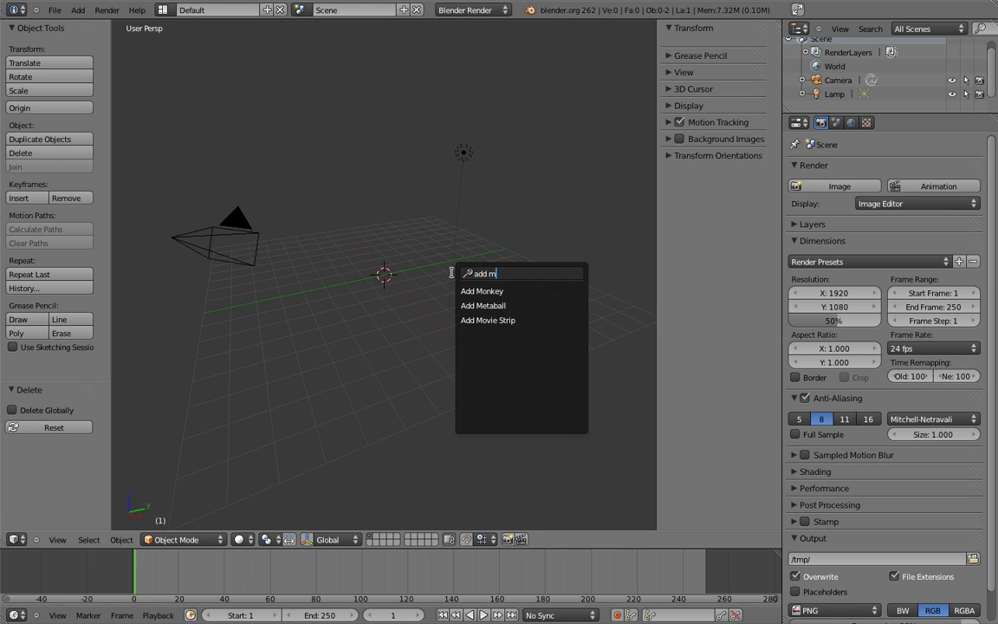
key("Up")
key("Up")
key("Up")
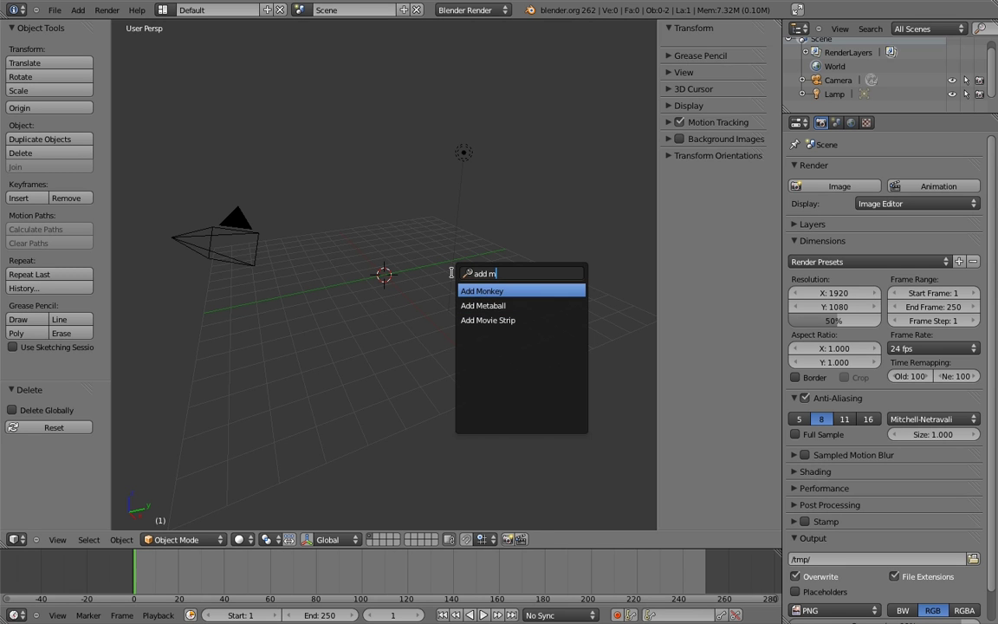
key("Return")
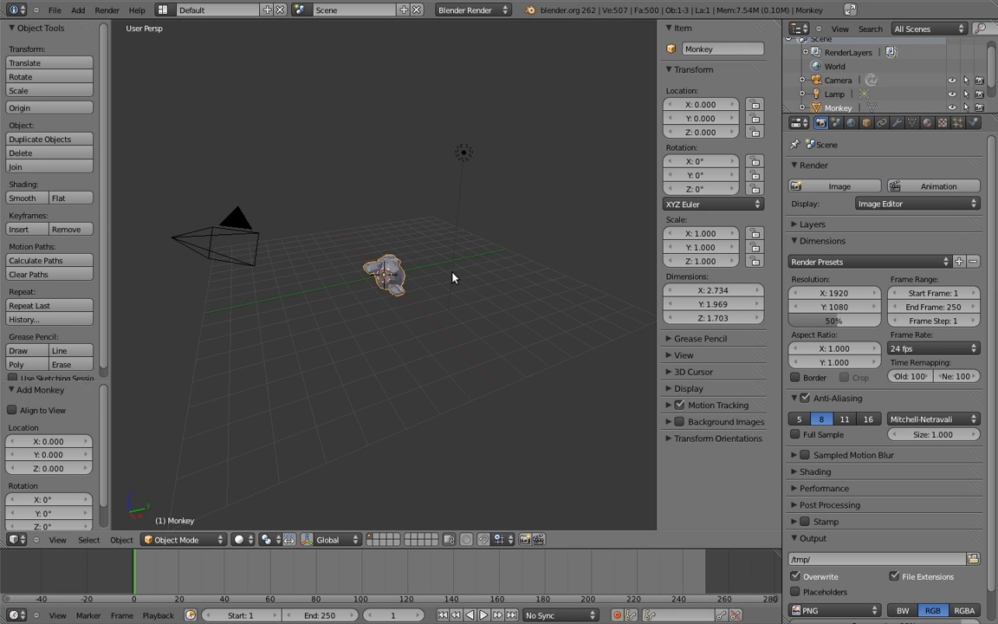
left_click(199, 539)
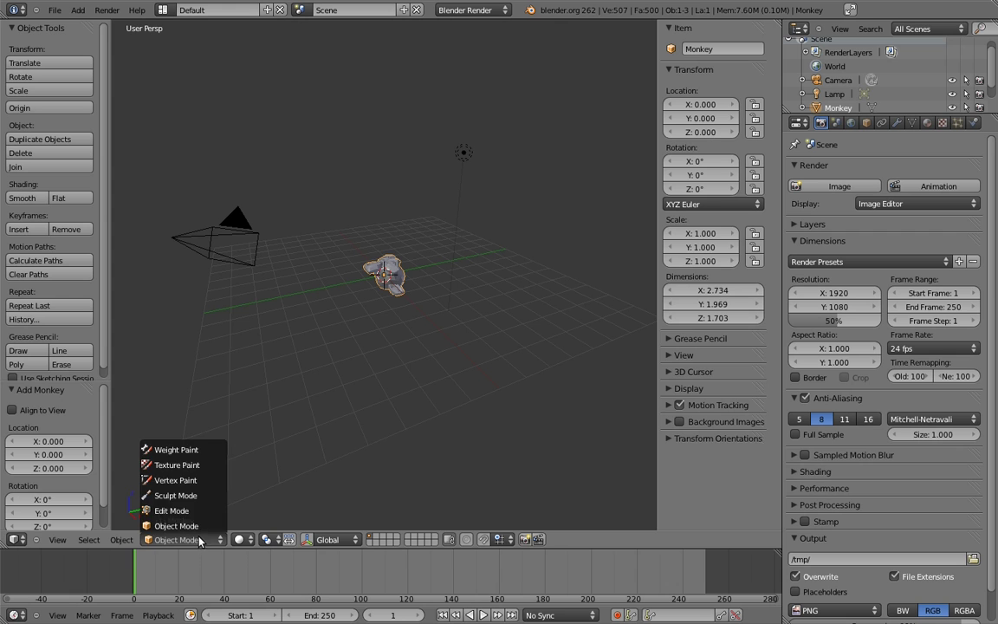
left_click(187, 511)
left_click(191, 540)
left_click(186, 526)
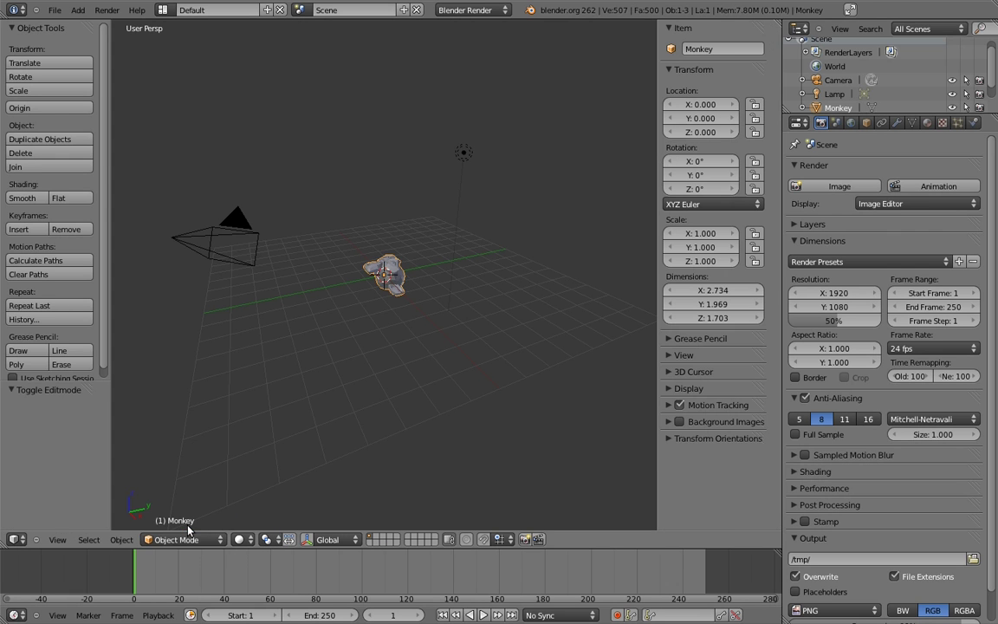
left_click(187, 540)
left_click(183, 512)
left_click(187, 540)
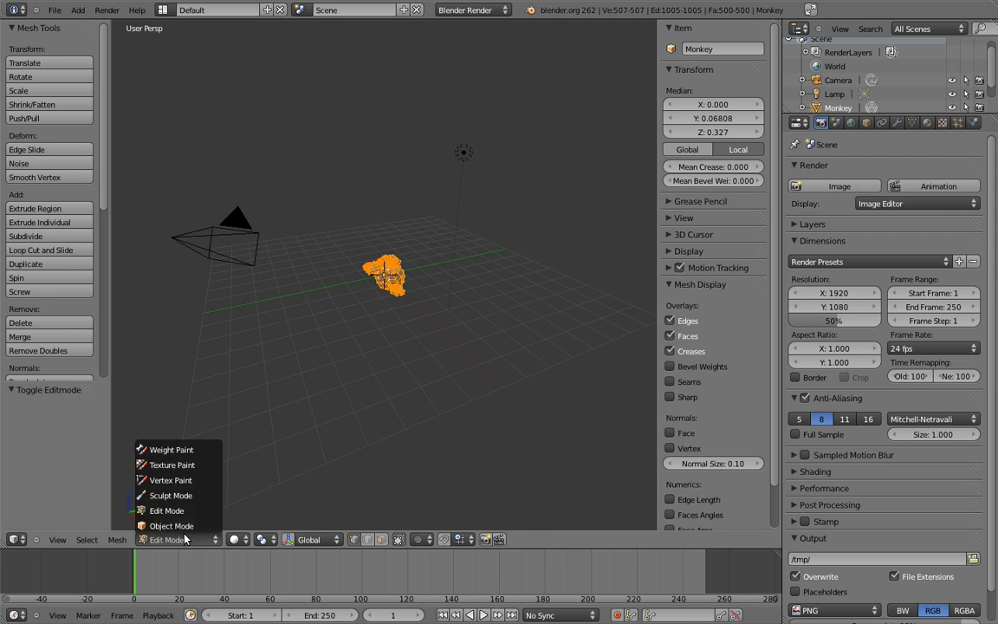
left_click(187, 525)
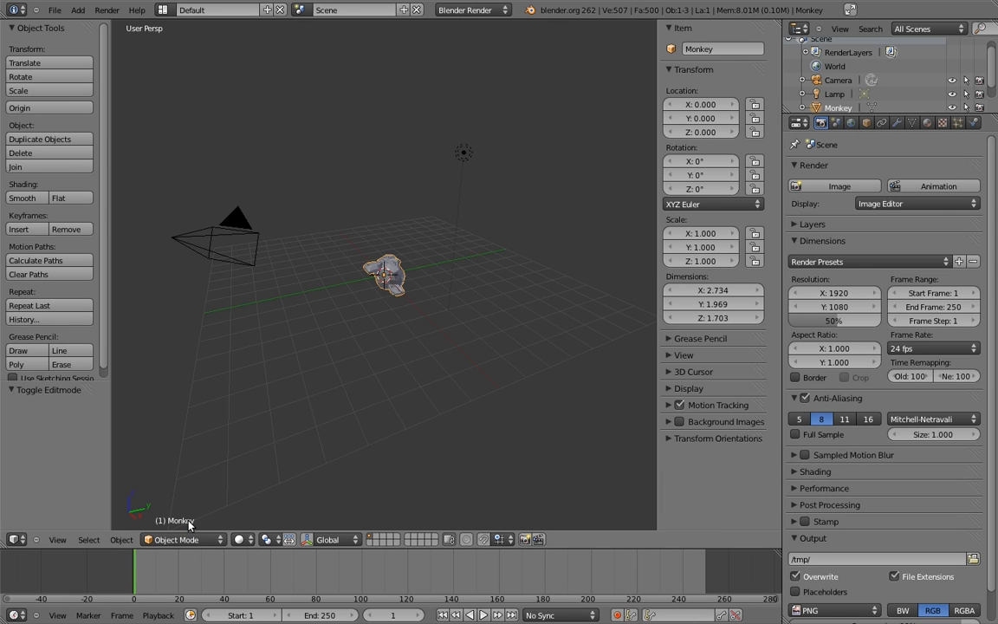
left_click(305, 540)
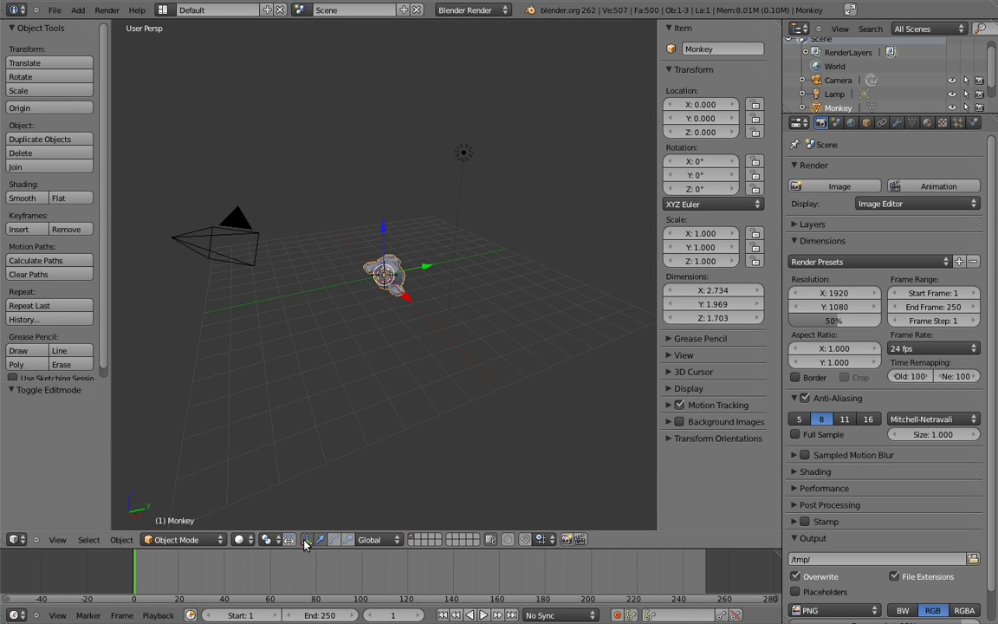
left_click(305, 540)
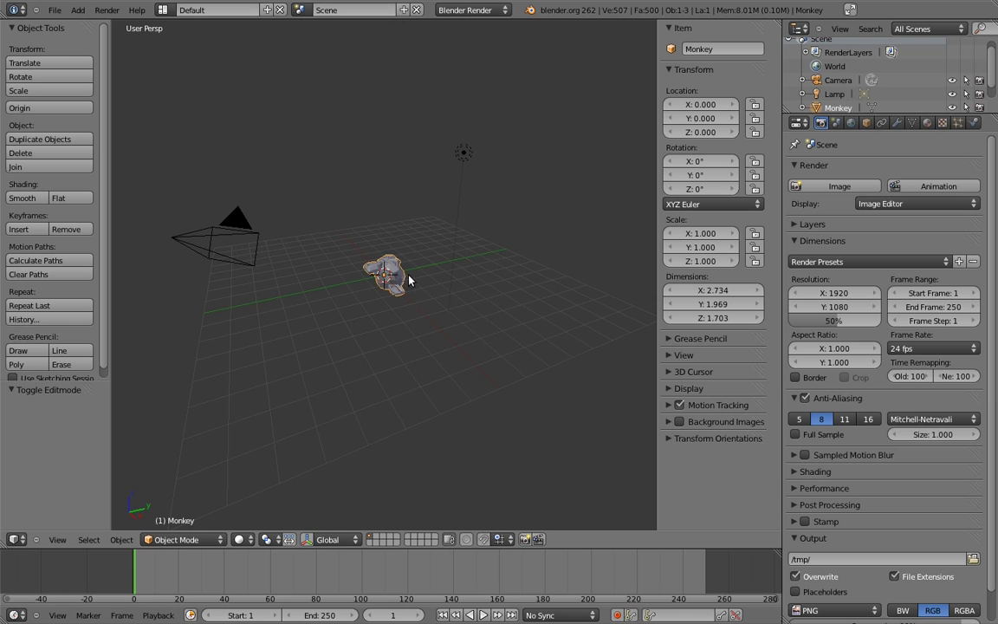
- Move the monkey up and aside, rotate it, and scale it up to 1.612
scroll(407, 346, "up", 7)
key("g")
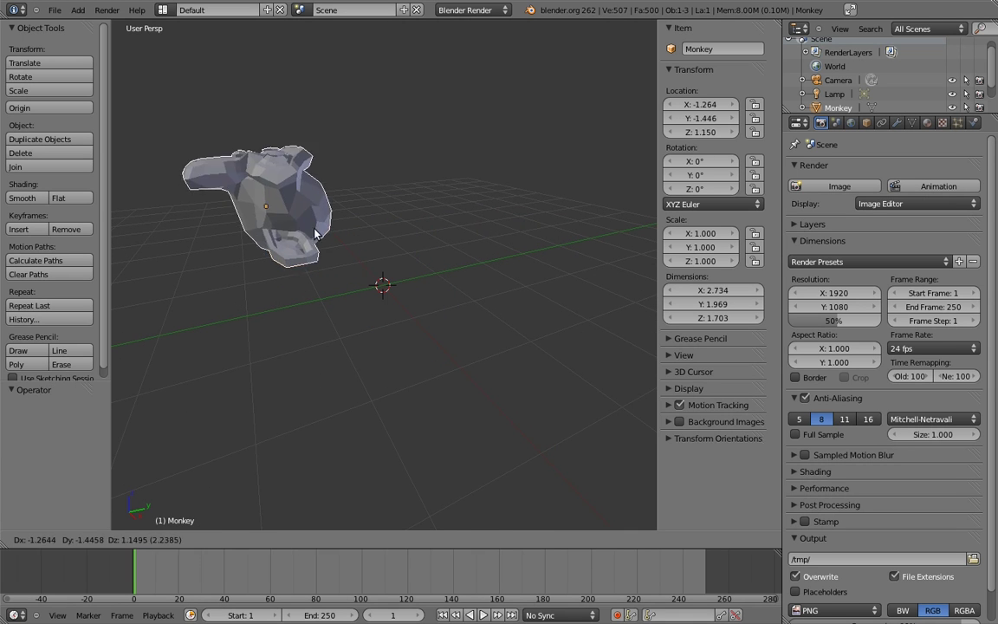
left_click(314, 305)
key("r")
left_click(339, 392)
key("s")
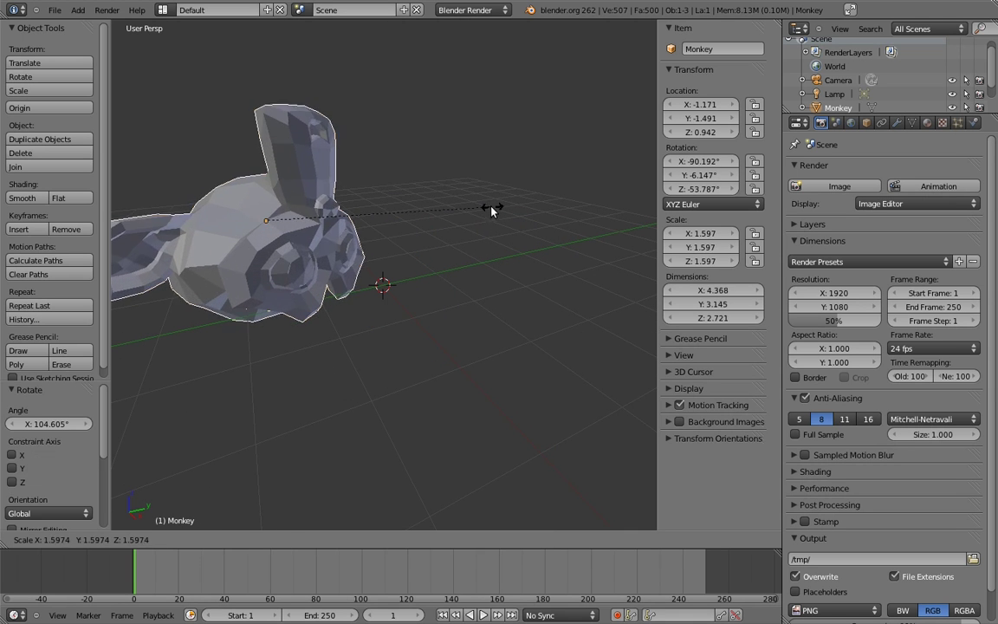
left_click(463, 201)
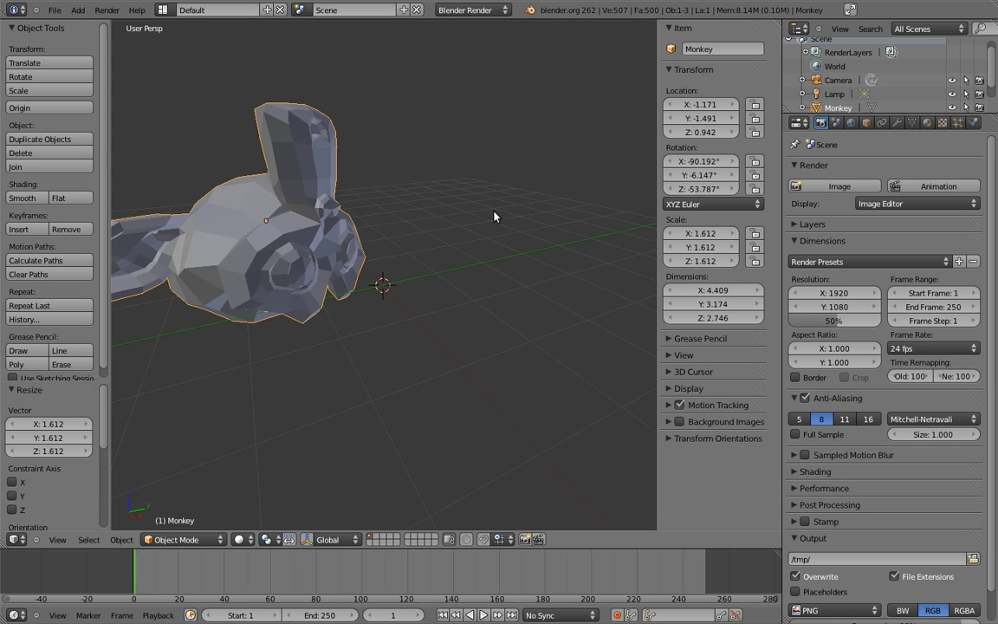
- Try a move constrained to the X, Y and Z axes, then end it leaving the monkey in place
scroll(467, 260, "down", 4)
scroll(485, 247, "up", 1)
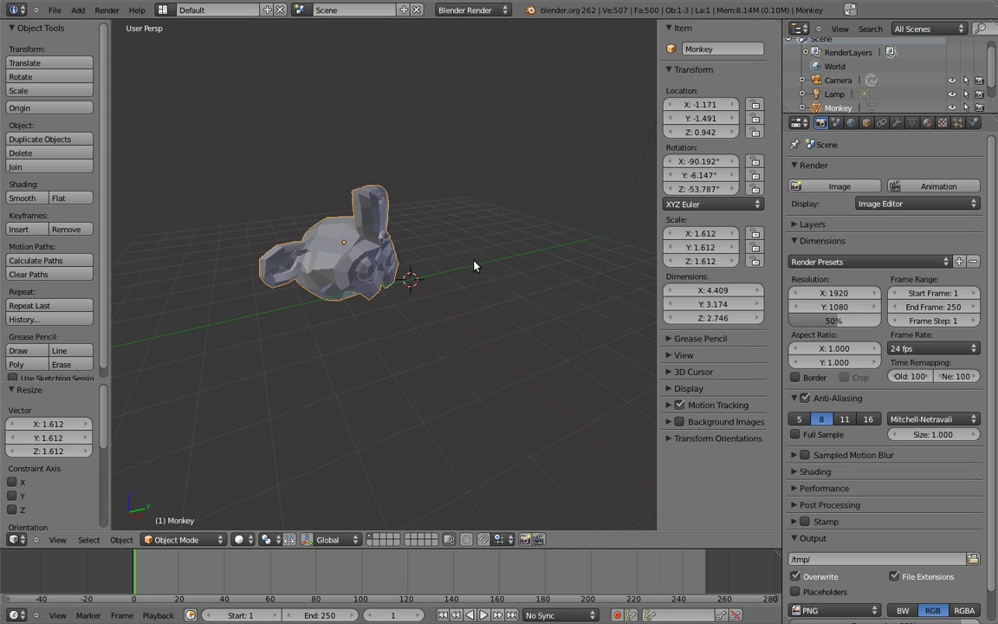
key("g")
key("x")
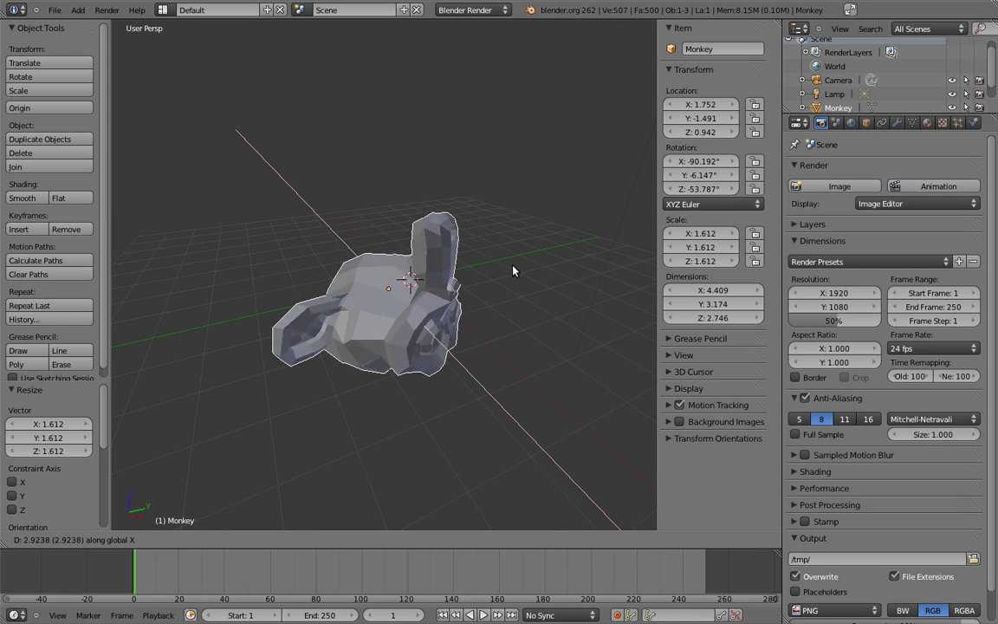
key("y")
key("z")
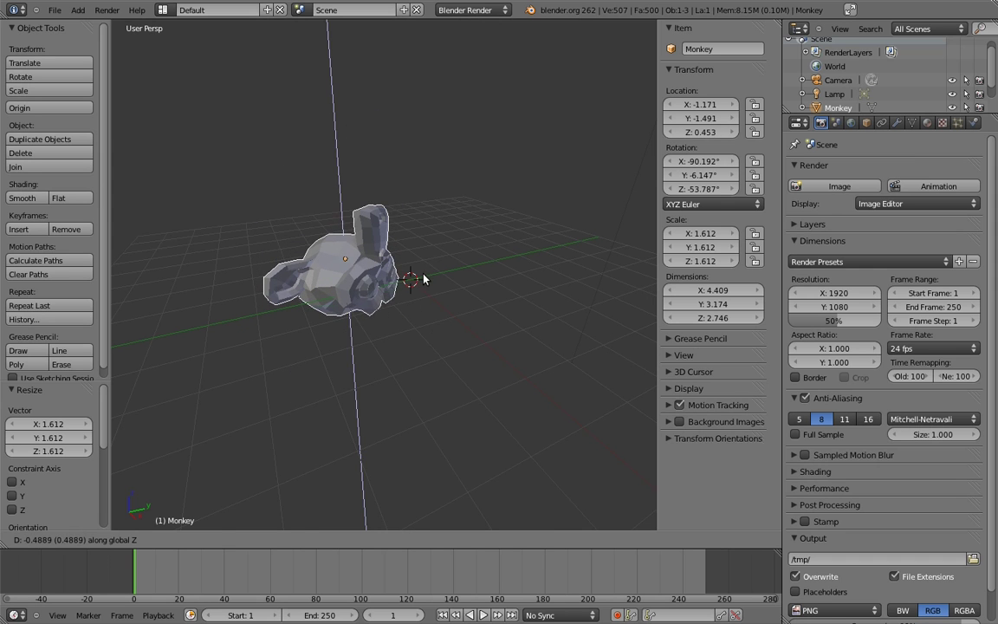
left_click(452, 323)
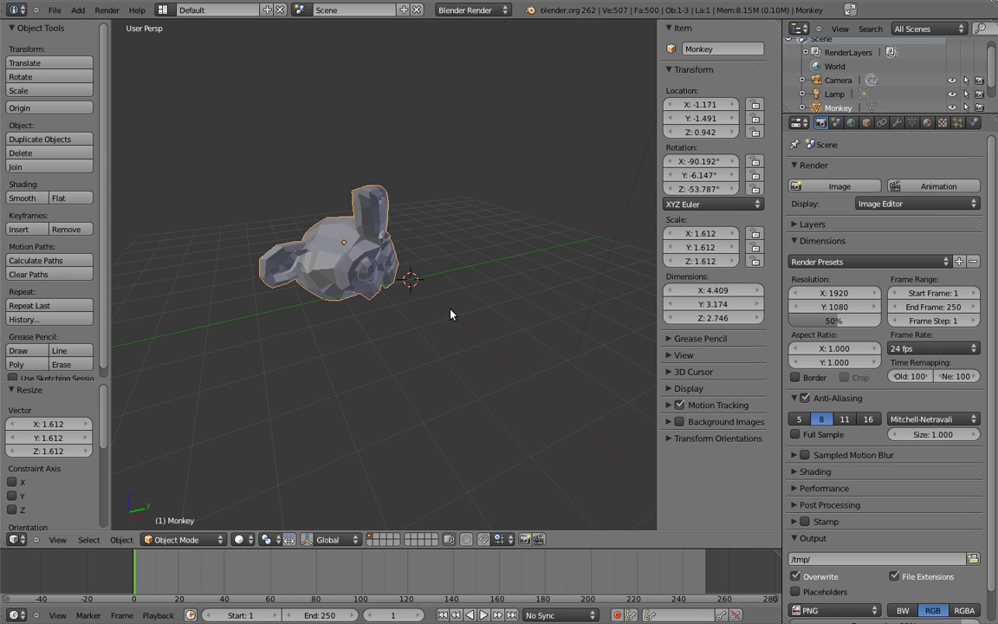
- Set transform orientation to Normal and clear the Monkey's location, rotation and scale
left_click(336, 537)
left_click(331, 481)
key("alt+g")
key("alt+r")
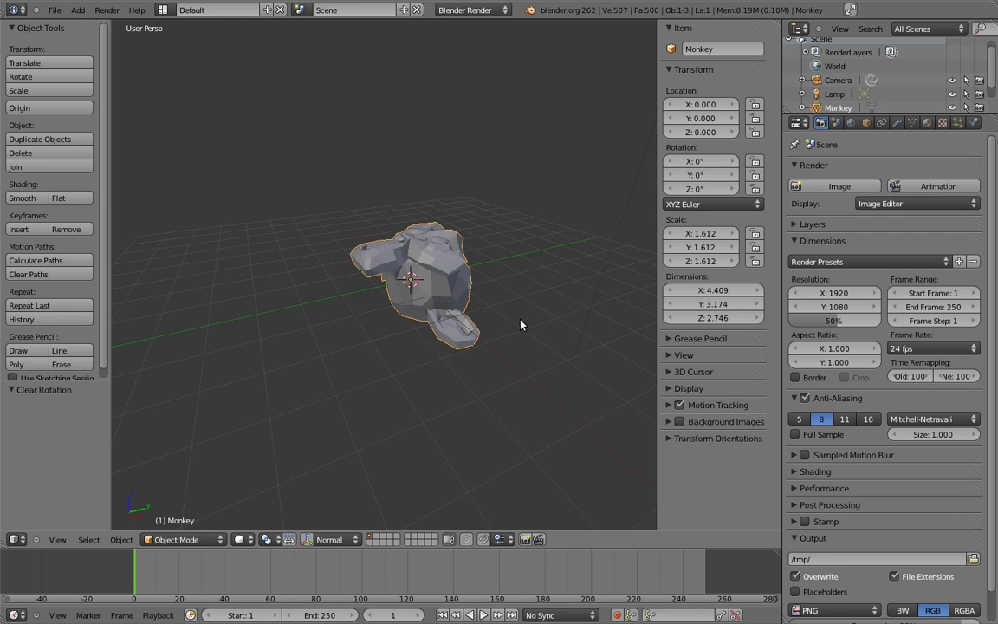
key("alt+s")
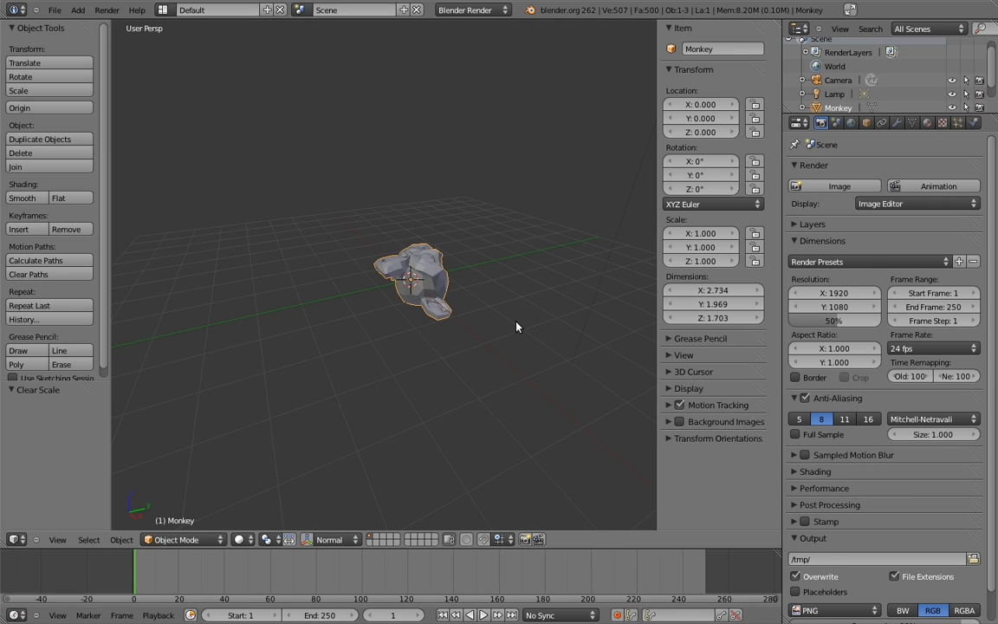
- Switch to Front Ortho view, cancel a trial move, and keep snapping on Increment
key("ctrl+KP_1")
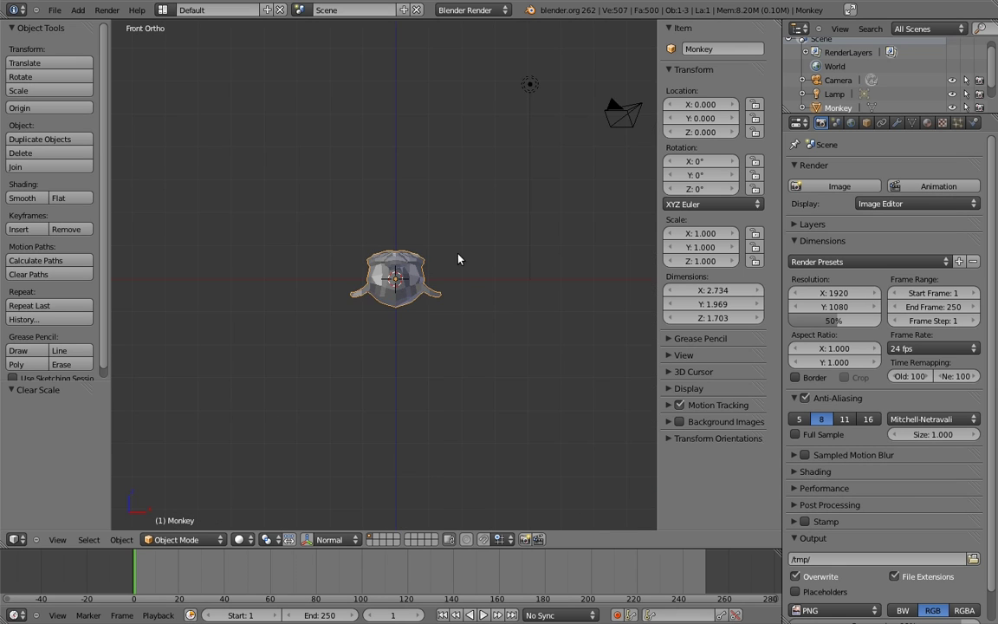
key("KP_1")
key("g")
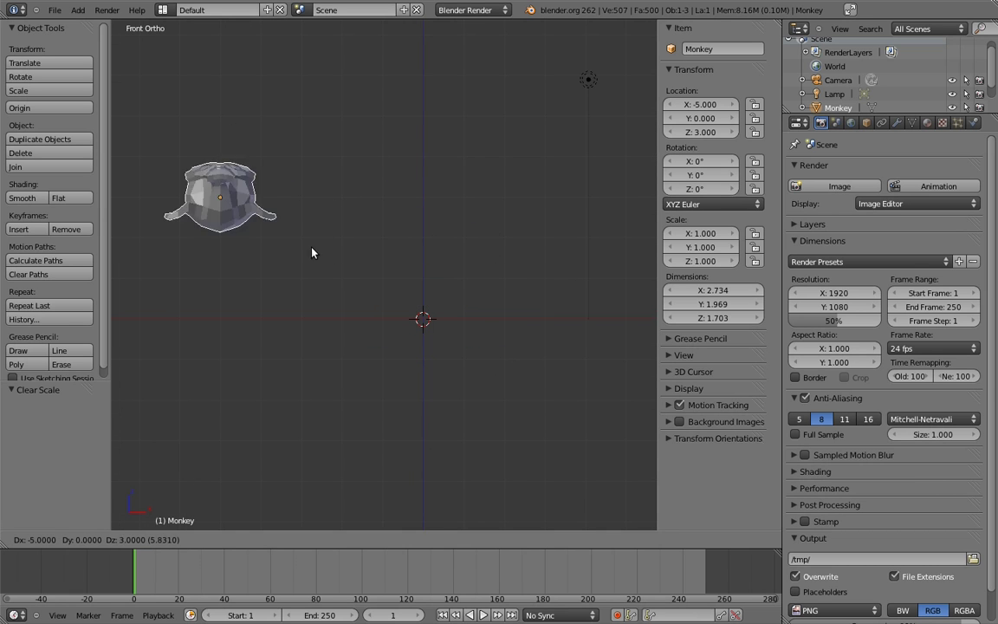
key("Escape")
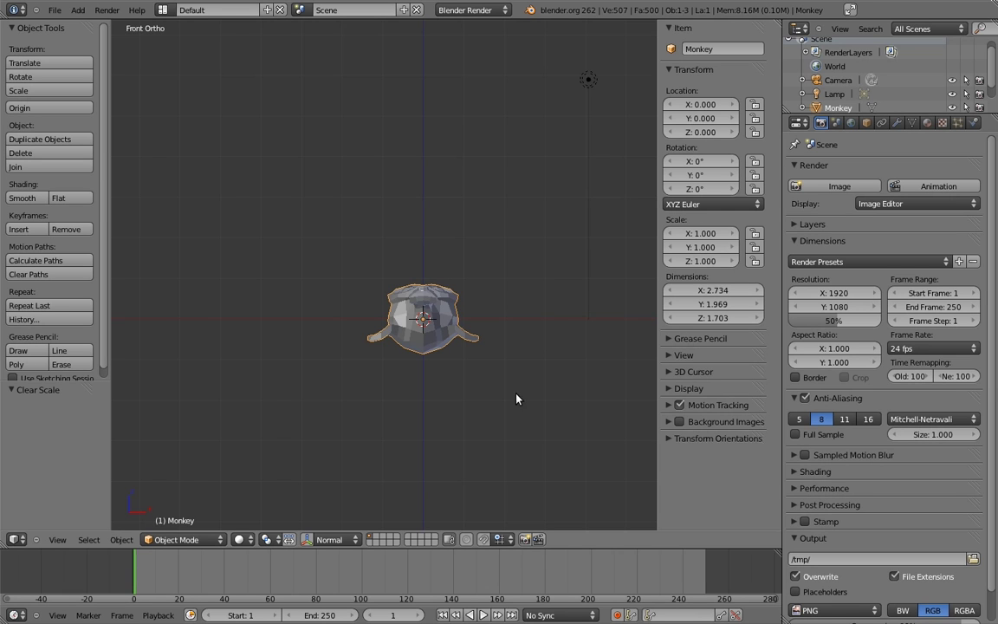
left_click(500, 539)
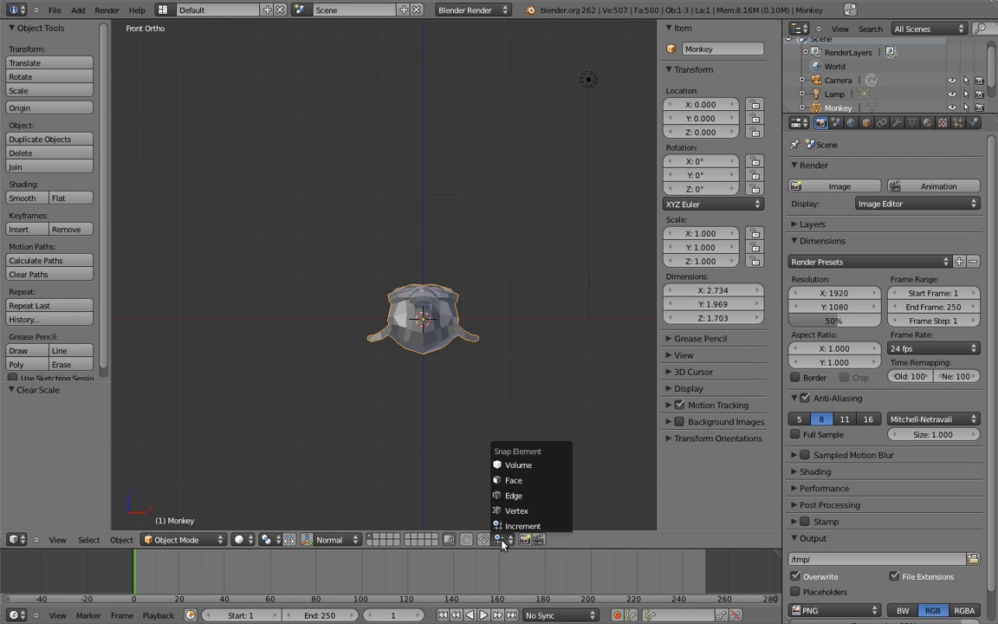
left_click(512, 526)
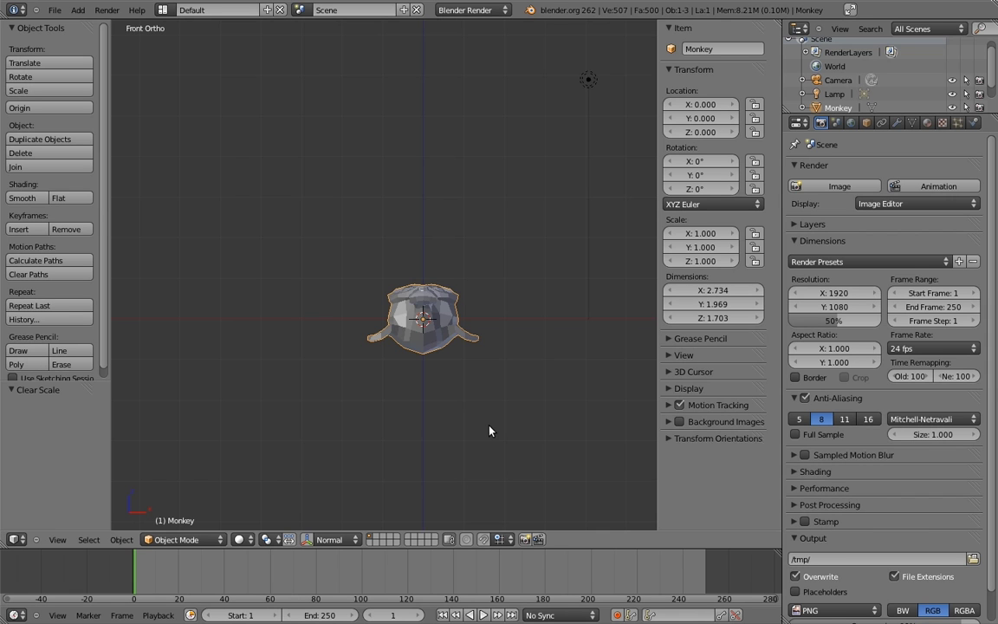
- Deselect the Monkey and snap the 3D cursor back to the scene centre
key("a")
key("shift+s")
left_click(544, 262)
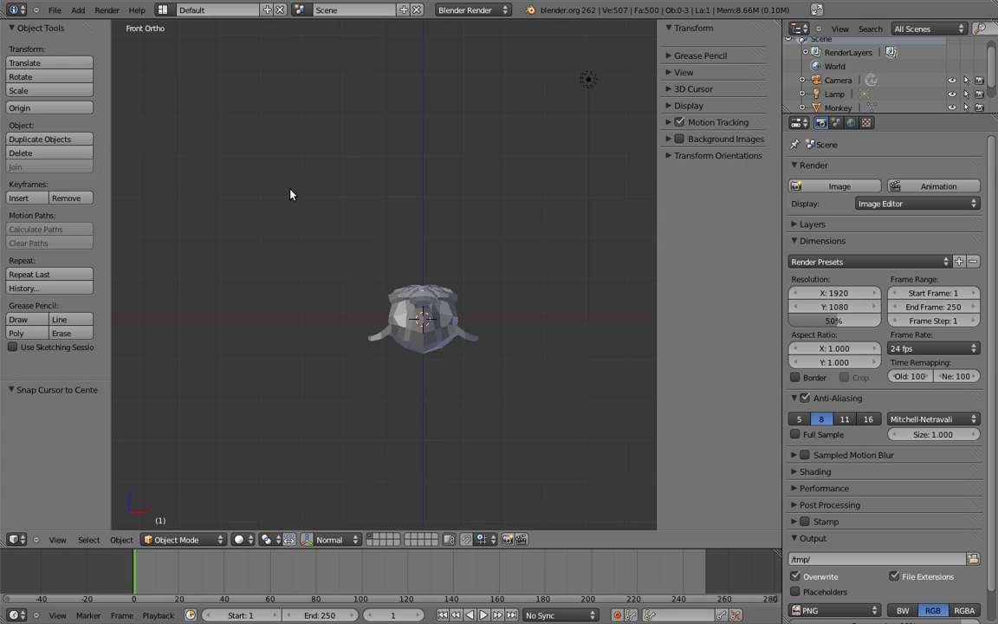
- Orbit the view and place the 3D cursor in empty space above and left of the Monkey
left_click(317, 195)
middle_click_drag(381, 196, 336, 192)
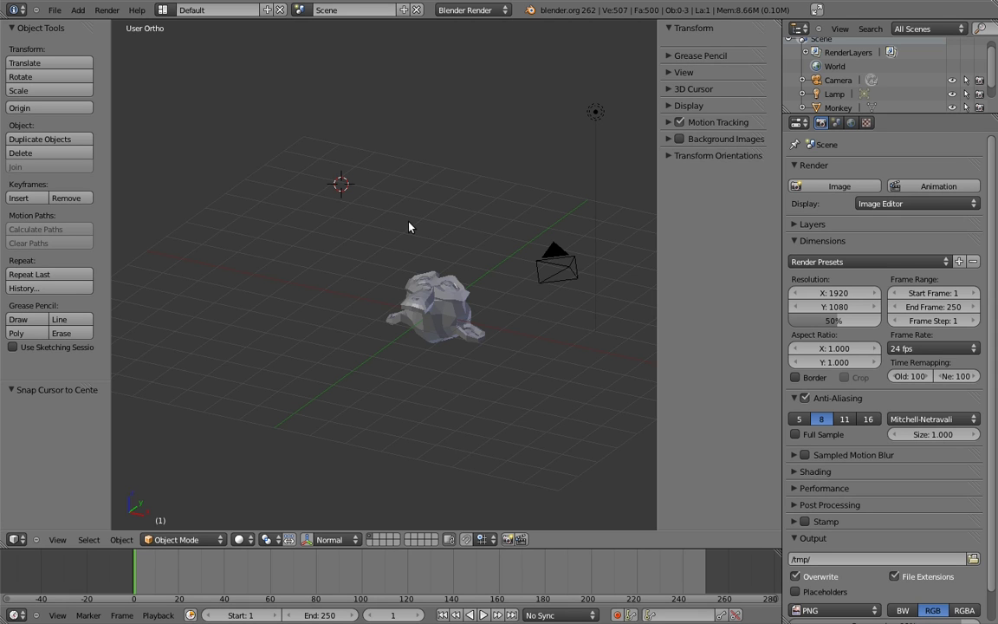
left_click(396, 144)
left_click(326, 198)
left_click(282, 194)
left_click(381, 179)
- Add a second monkey at the 3D cursor and select both monkeys, cancelling a trial rotation
key("space")
key("Return")
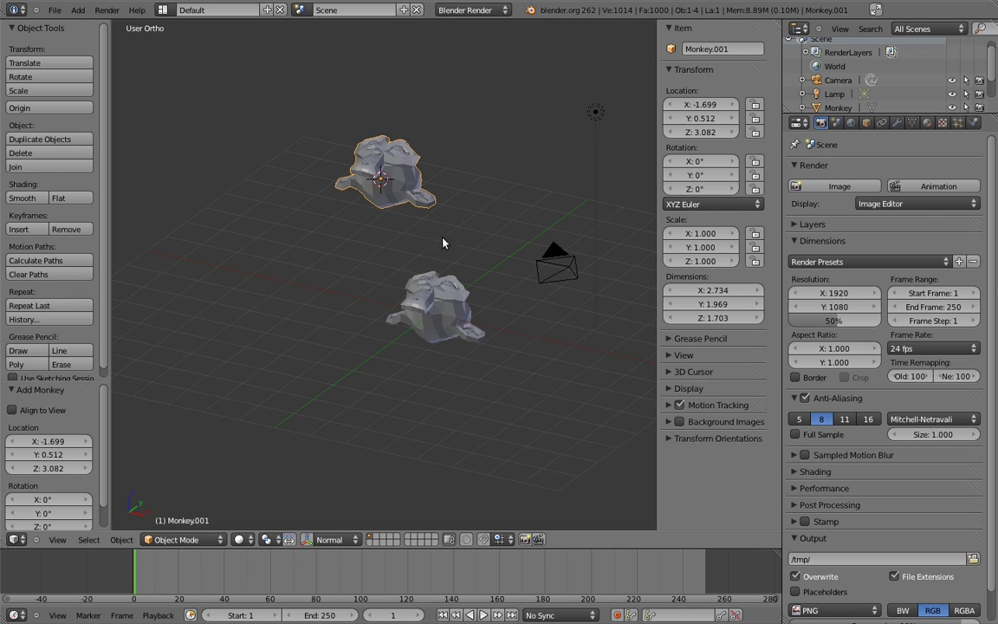
right_click(433, 310)
right_click(382, 174, "shift")
key("r")
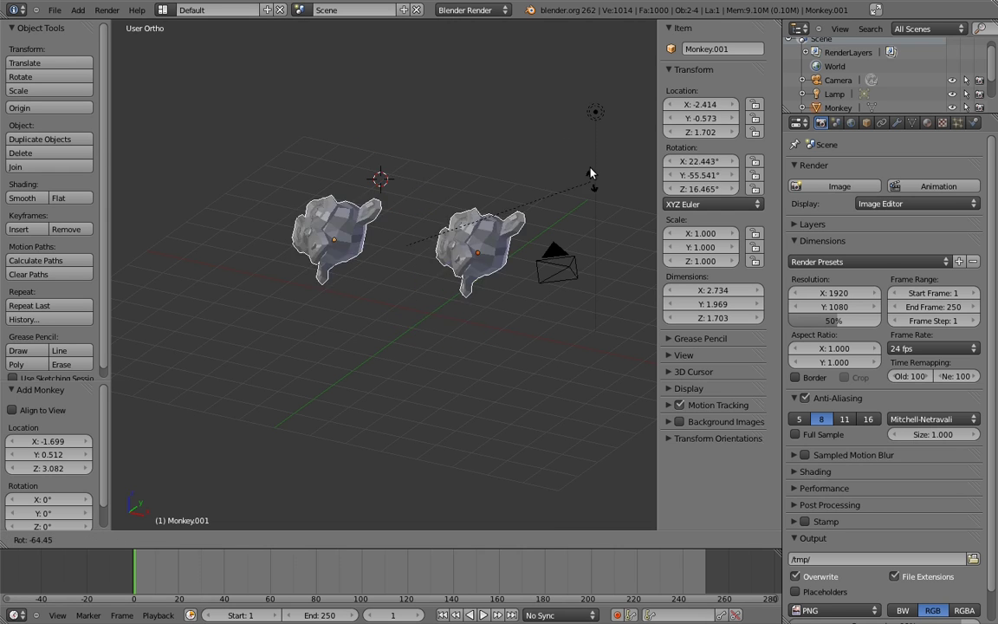
key("Escape")
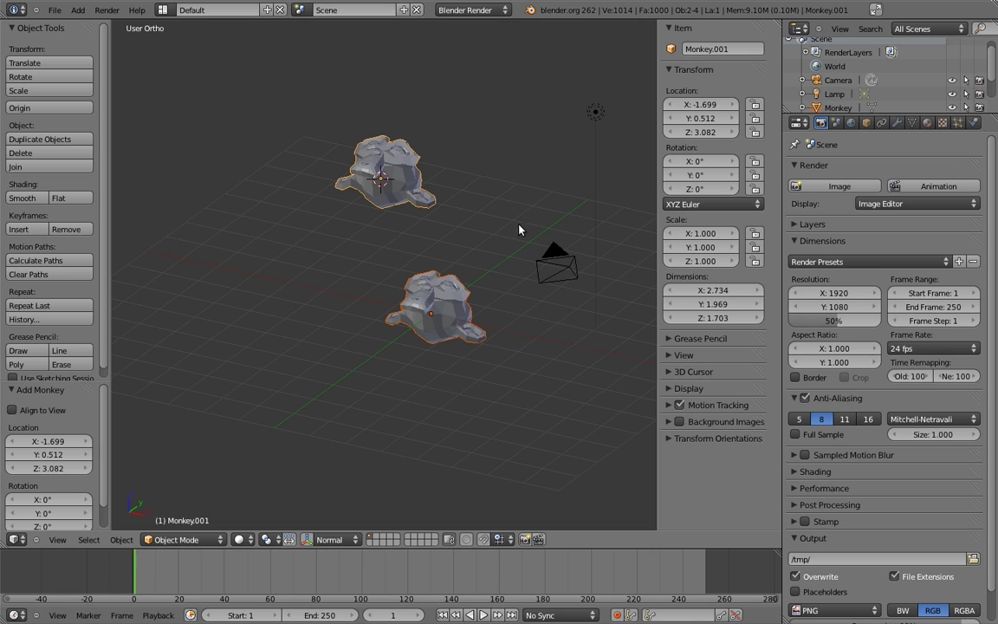
- Set the pivot to 3D Cursor, rotate both monkeys twice, and scale them to 0.306
left_click(267, 540)
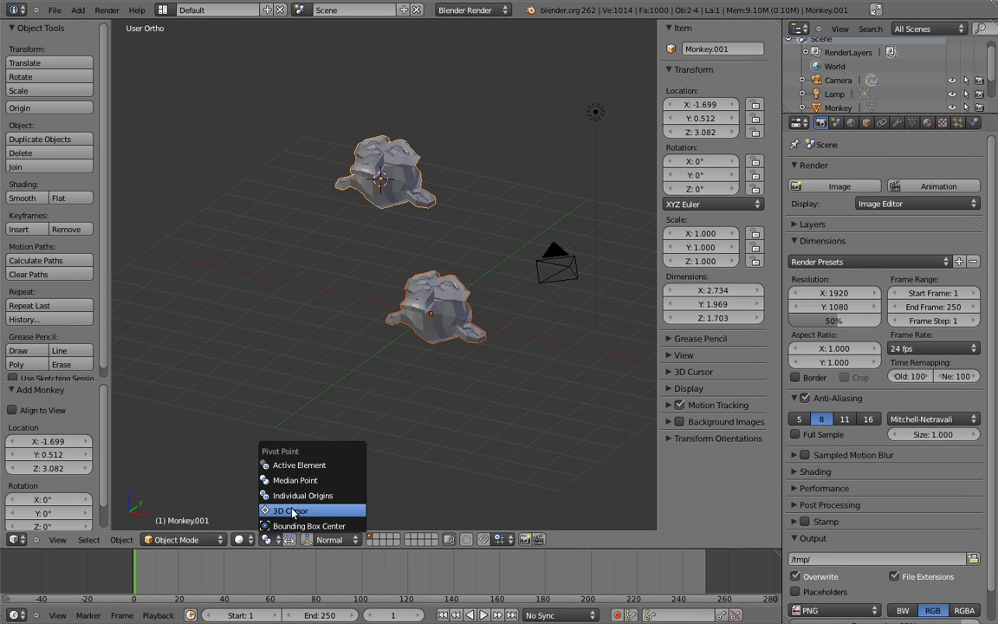
left_click(290, 513)
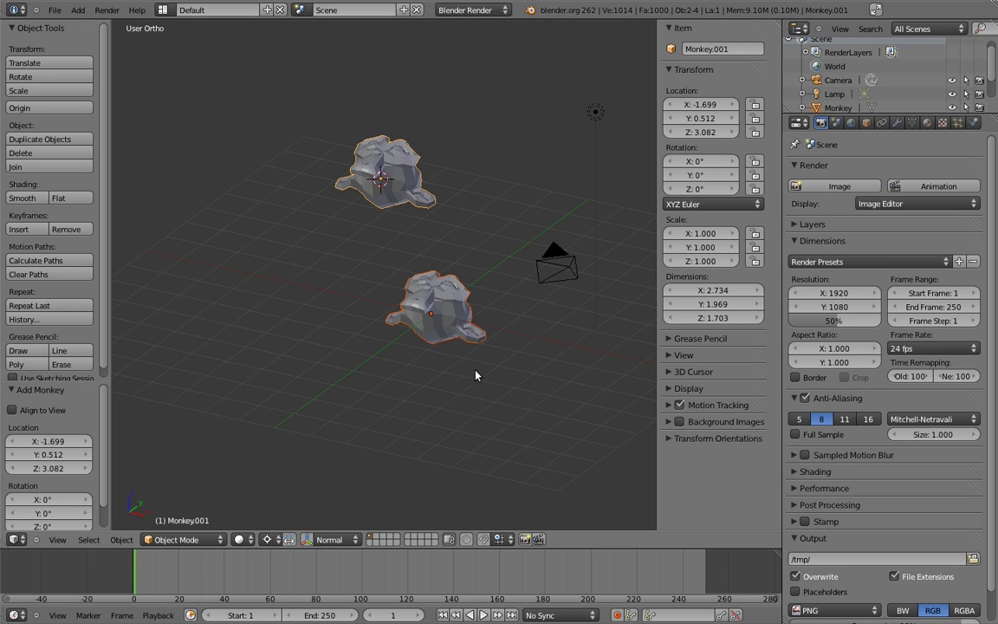
key("r")
left_click(218, 248)
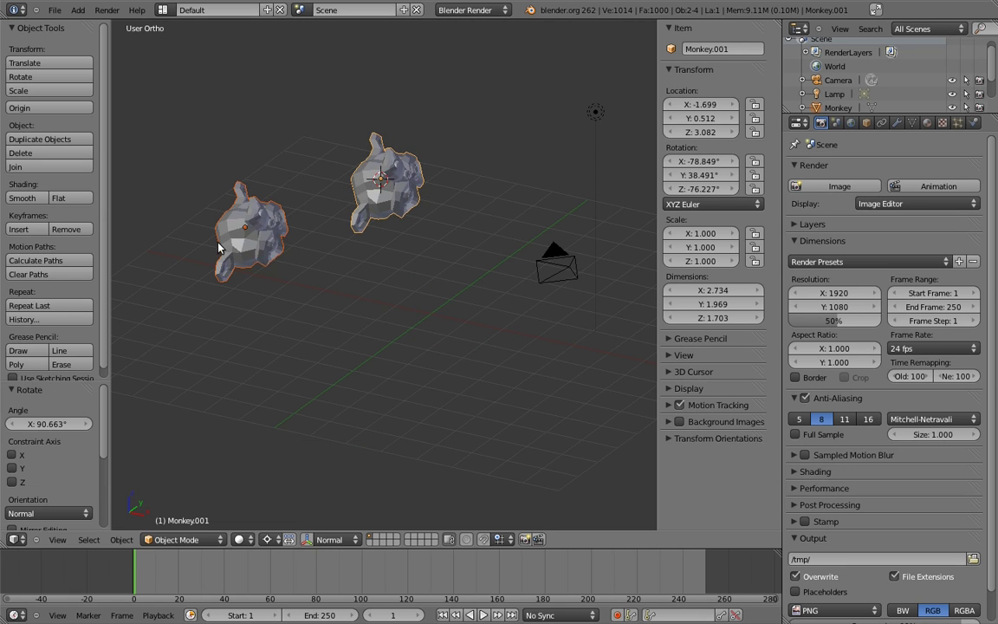
key("r")
left_click(524, 171)
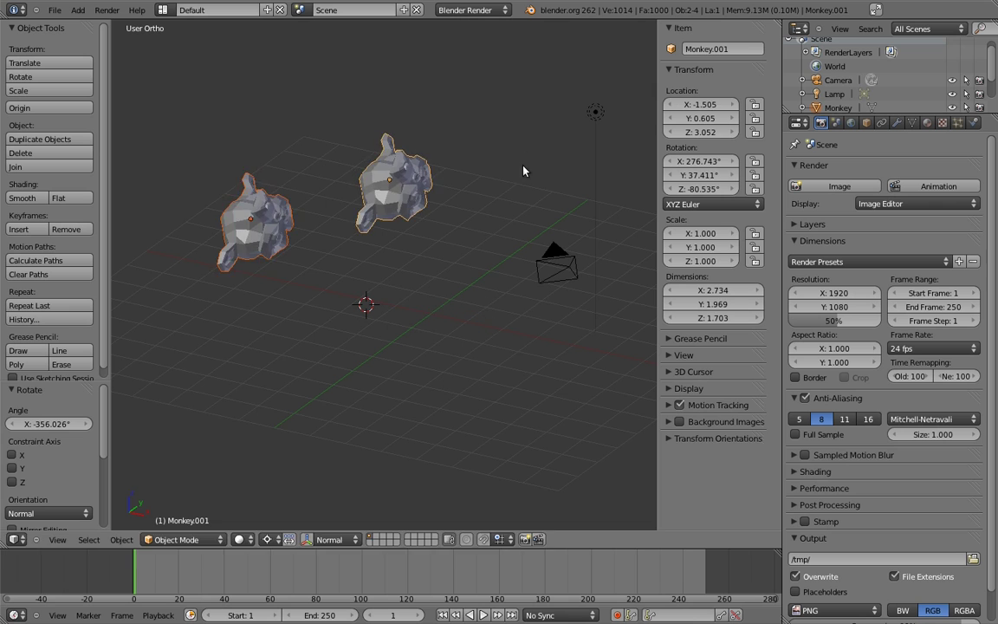
key("s")
left_click(449, 291)
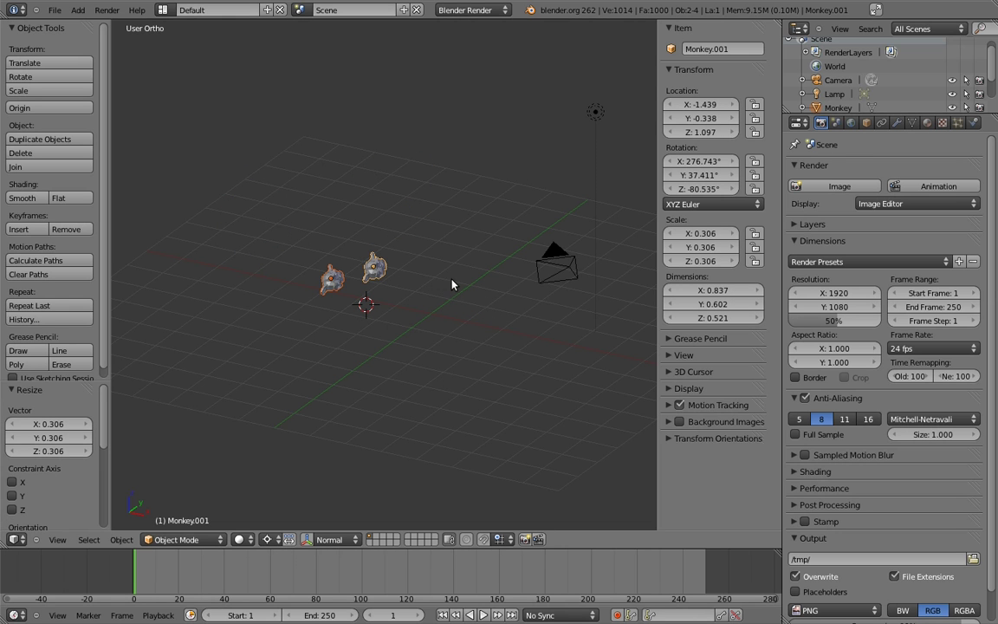